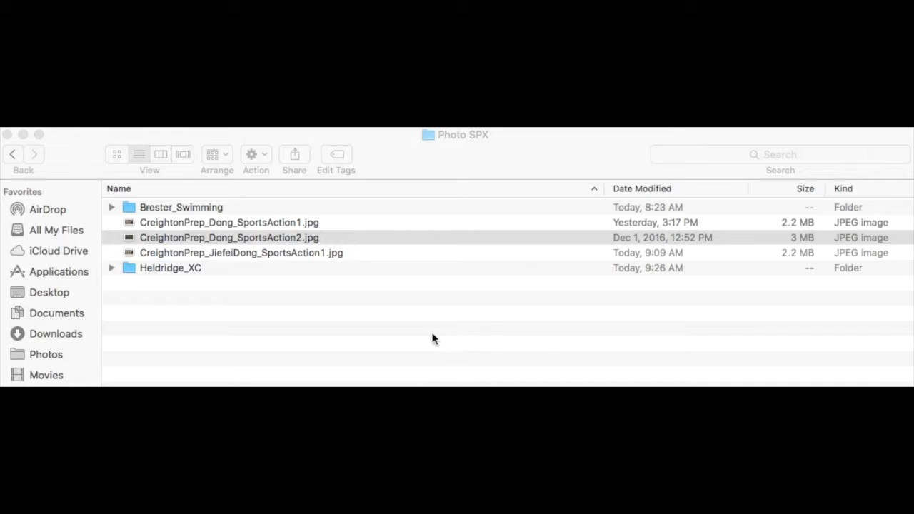
Step: Duplicate the SportsAction2 JPEG dated Dec 1, 2016 in the Photo SPX folder
click(259, 237)
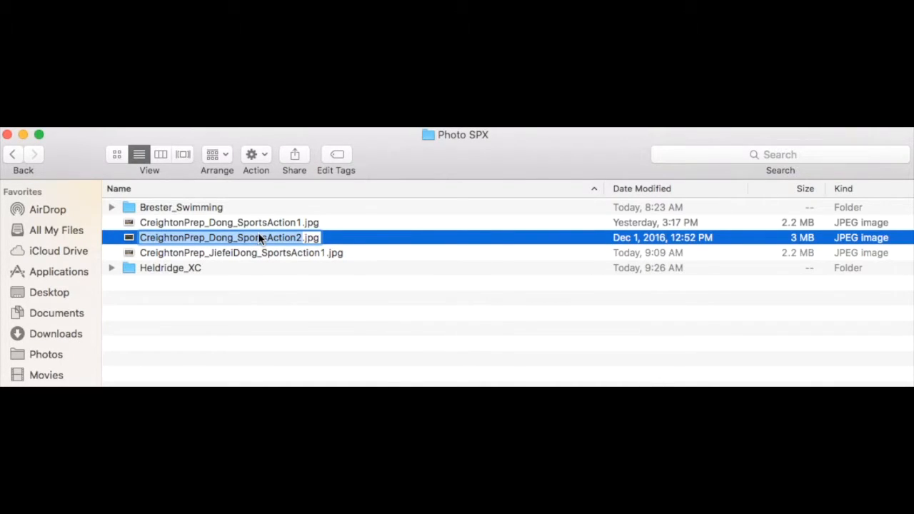
right_click(259, 236)
click(512, 236)
click(511, 236)
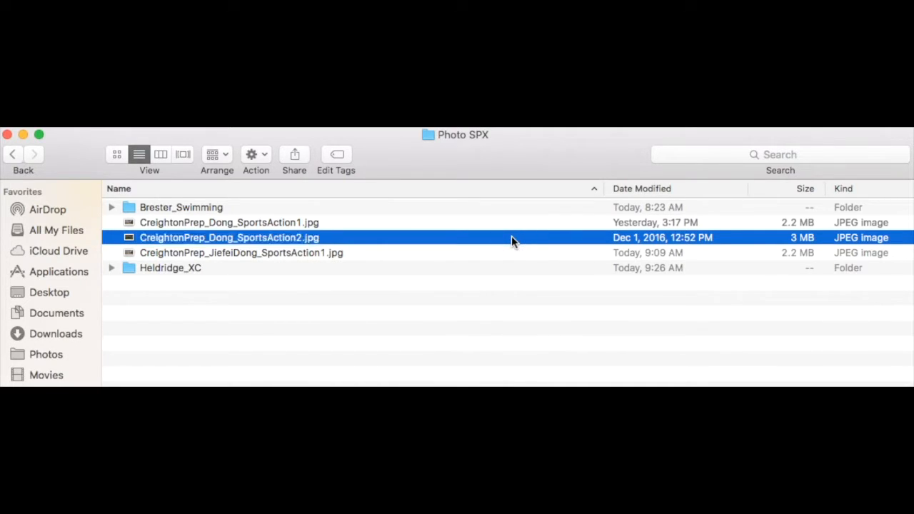
right_click(512, 236)
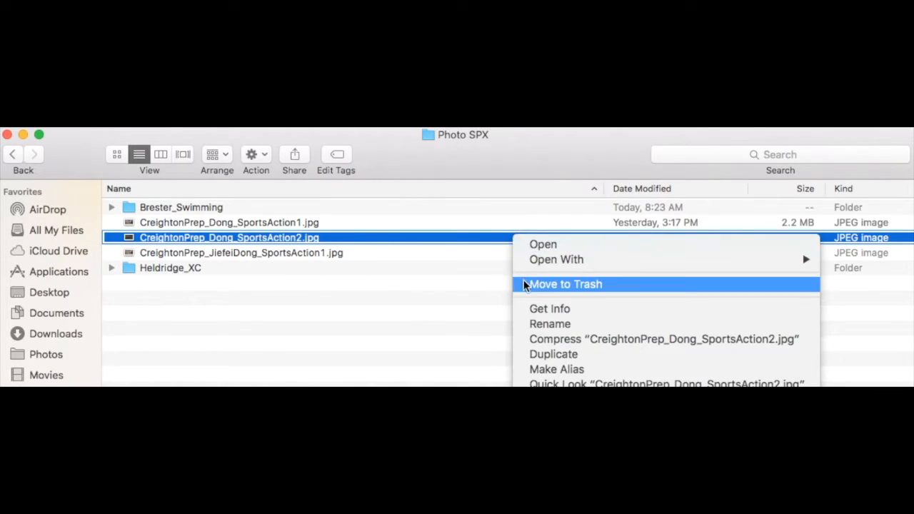
click(540, 360)
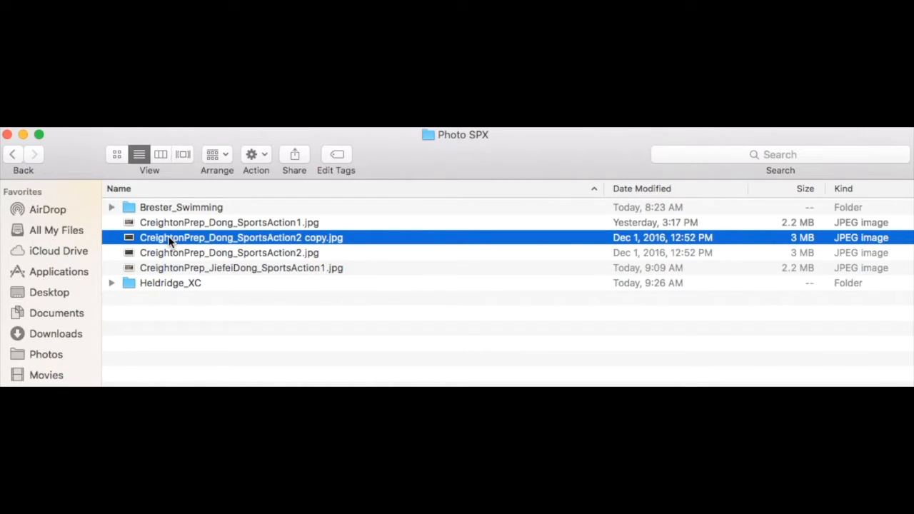
Step: Open the duplicated SportsAction2 copy in Adobe Photoshop CS6
right_click(418, 241)
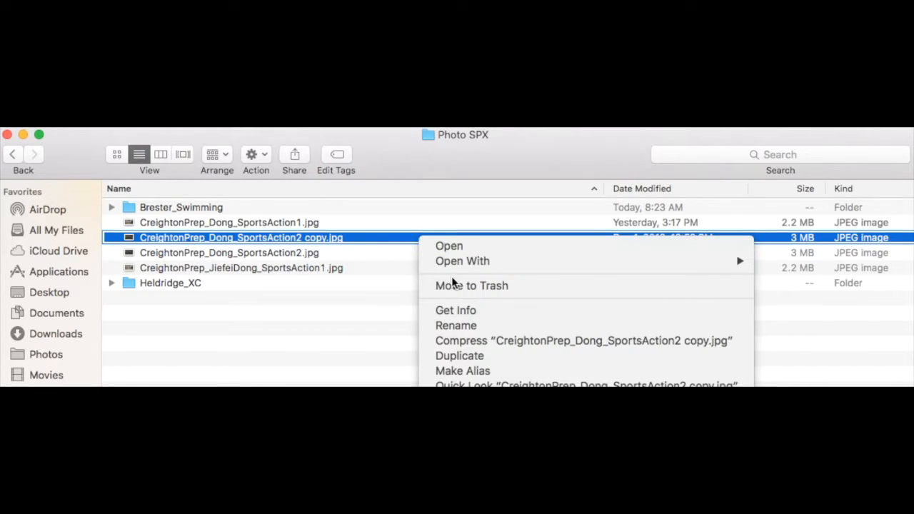
mouse_move(458, 263)
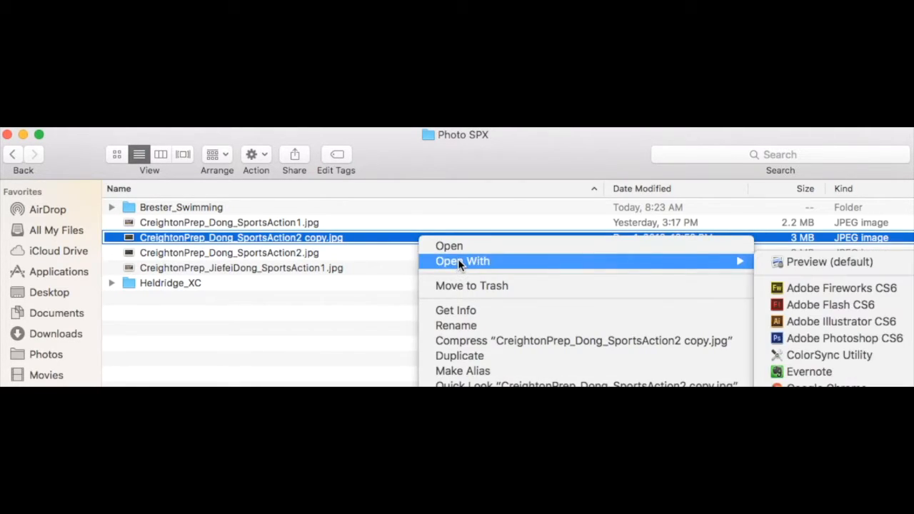
click(822, 338)
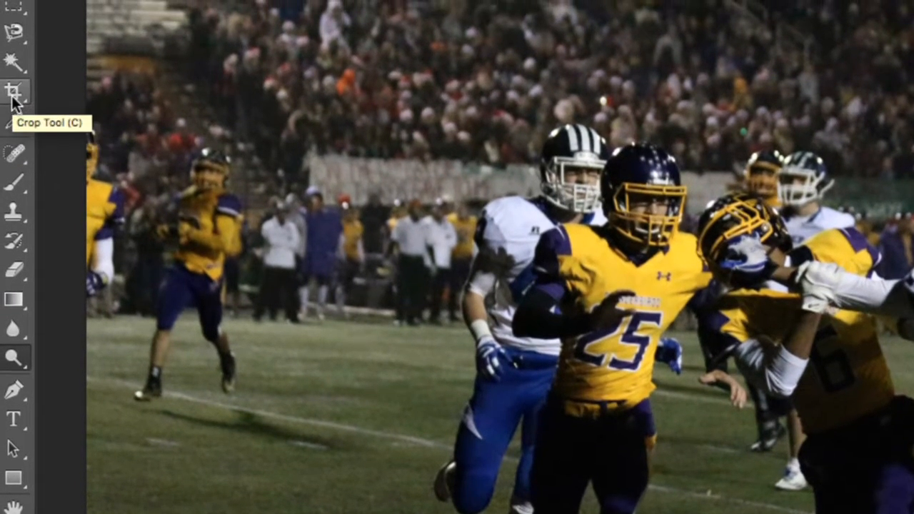
Step: Crop the football photo on all four sides, framing the white number 15 ball carrier and the players beside him
click(13, 103)
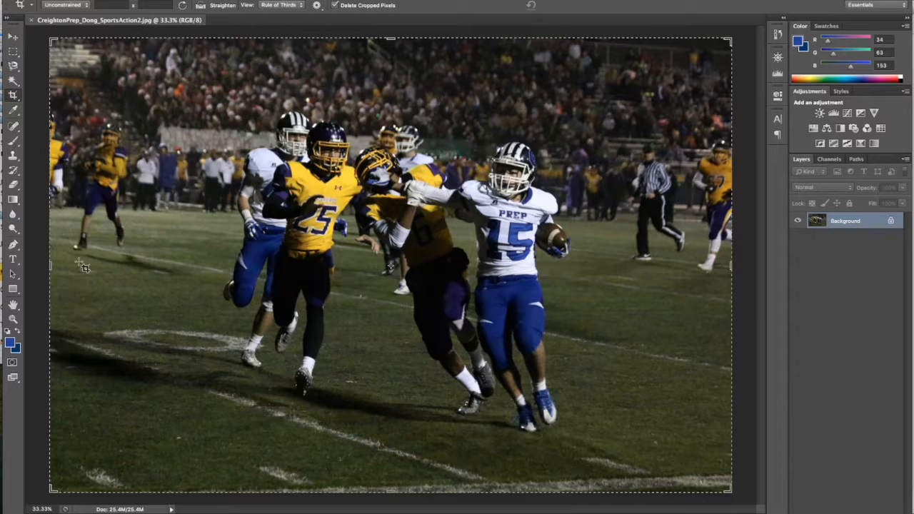
drag(52, 267, 134, 266)
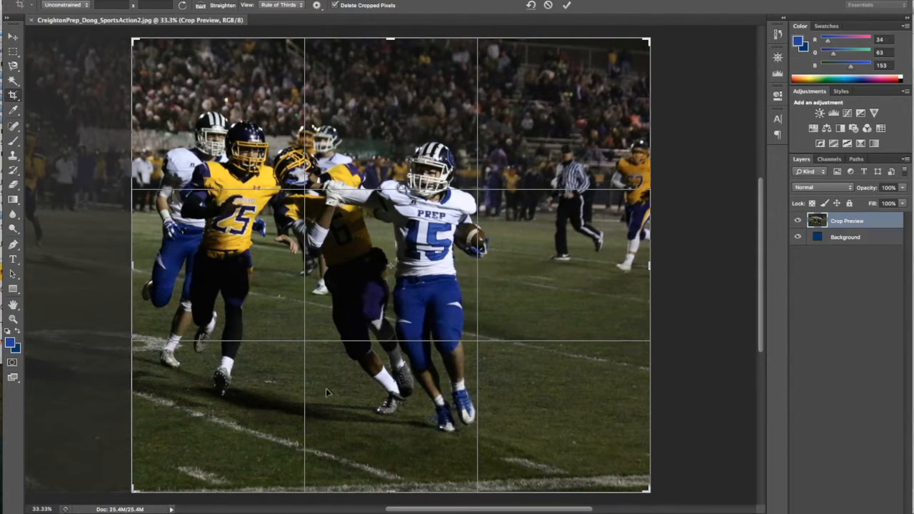
drag(390, 491, 392, 463)
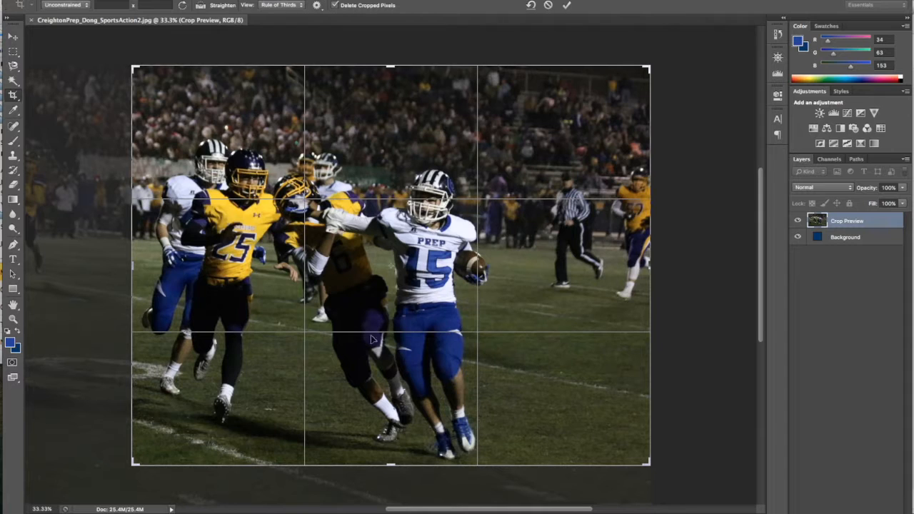
drag(645, 264, 575, 268)
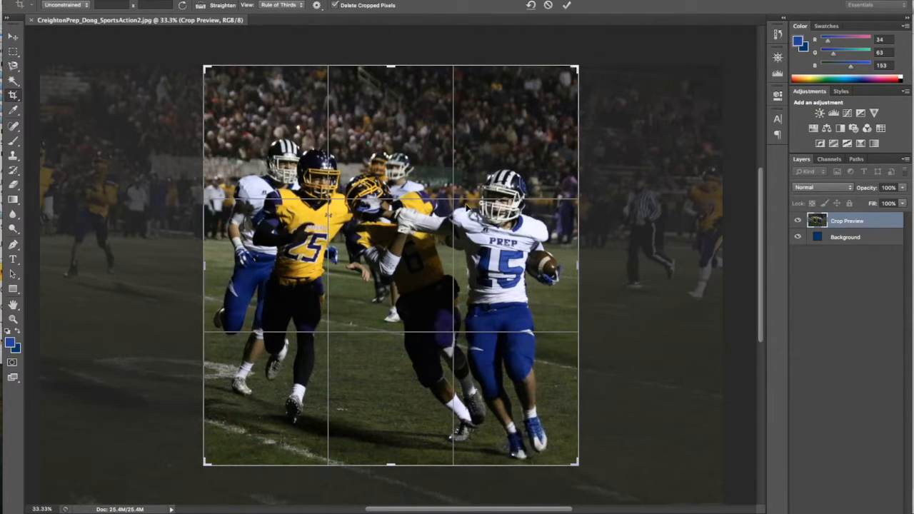
drag(387, 66, 385, 95)
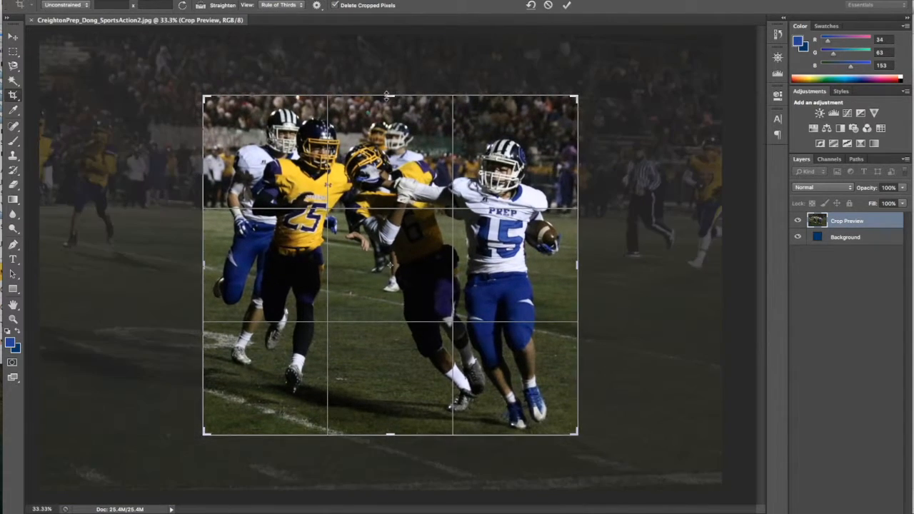
key(Return)
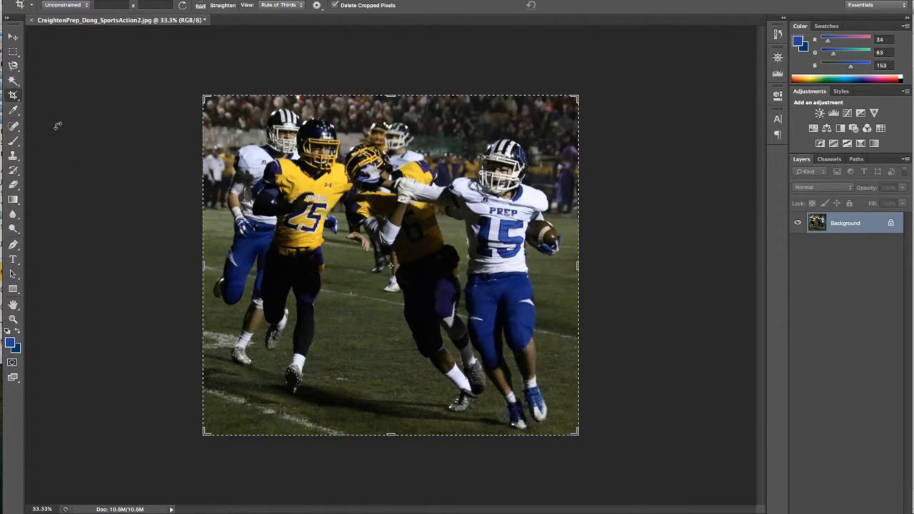
Step: Add a Brightness/Contrast adjustment layer to the cropped photo and try a slight slider adjustment
click(822, 118)
mouse_move(684, 151)
mouse_down()
mouse_move(721, 151)
mouse_move(681, 151)
mouse_up()
click(745, 90)
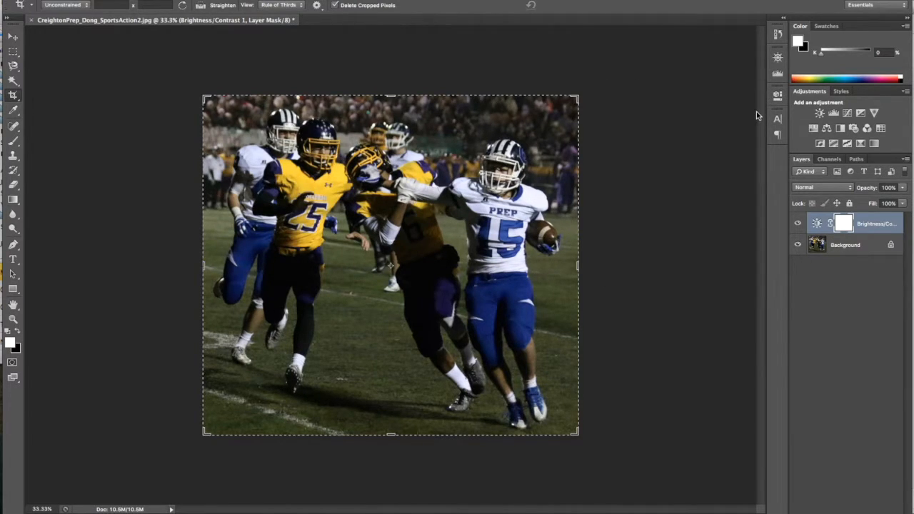
Step: Add a Levels adjustment layer with the RGB black input level at 0 and the white input level at 218
click(833, 113)
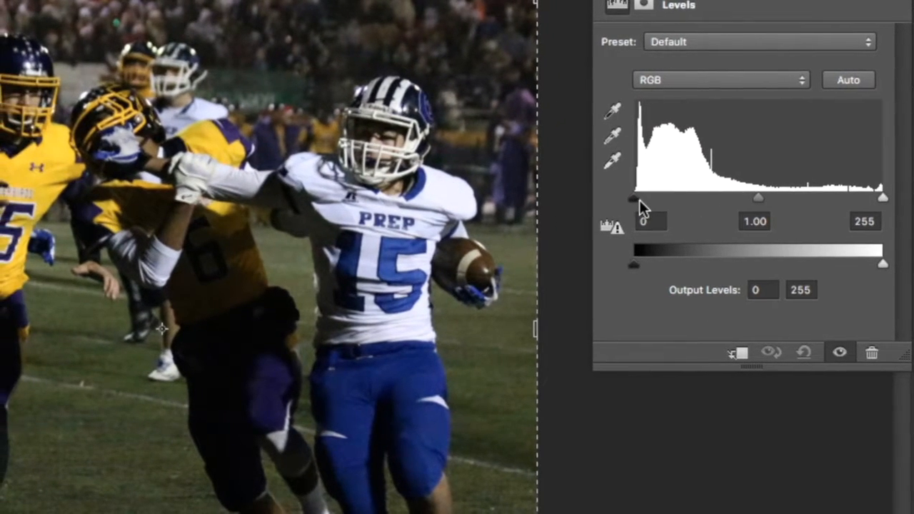
drag(637, 200, 642, 201)
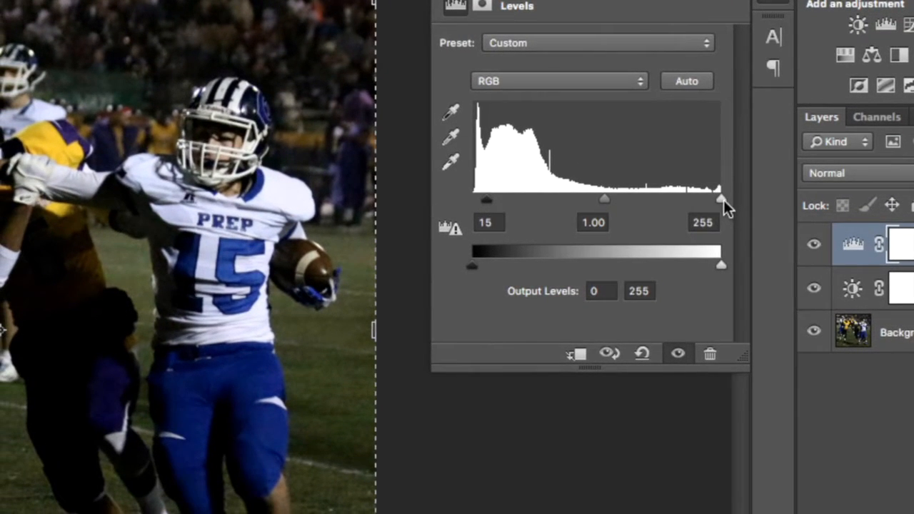
mouse_move(690, 204)
mouse_down()
mouse_move(671, 203)
mouse_move(701, 200)
mouse_move(683, 200)
mouse_up()
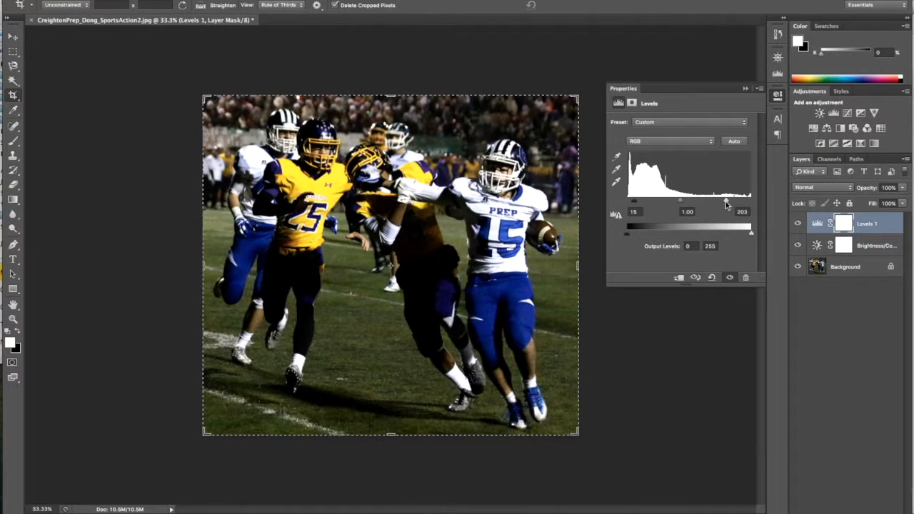
drag(724, 201, 748, 202)
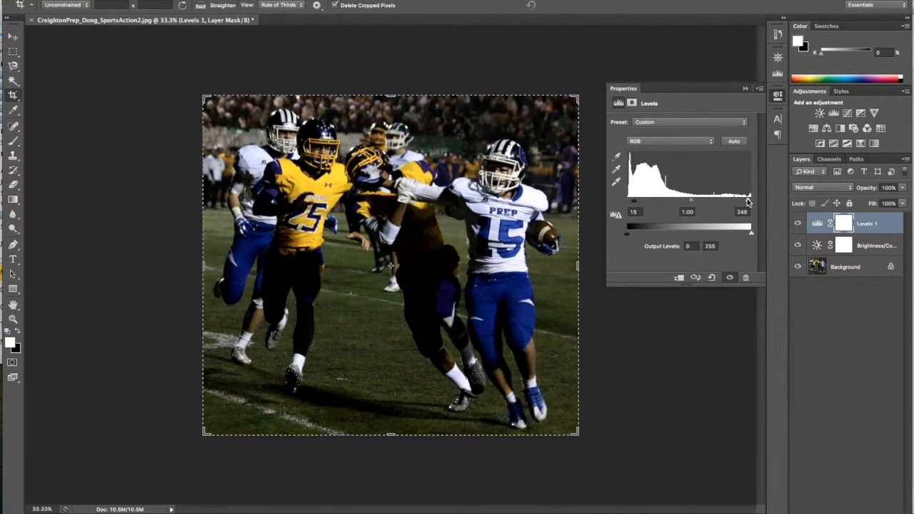
drag(638, 207, 628, 201)
drag(749, 202, 733, 204)
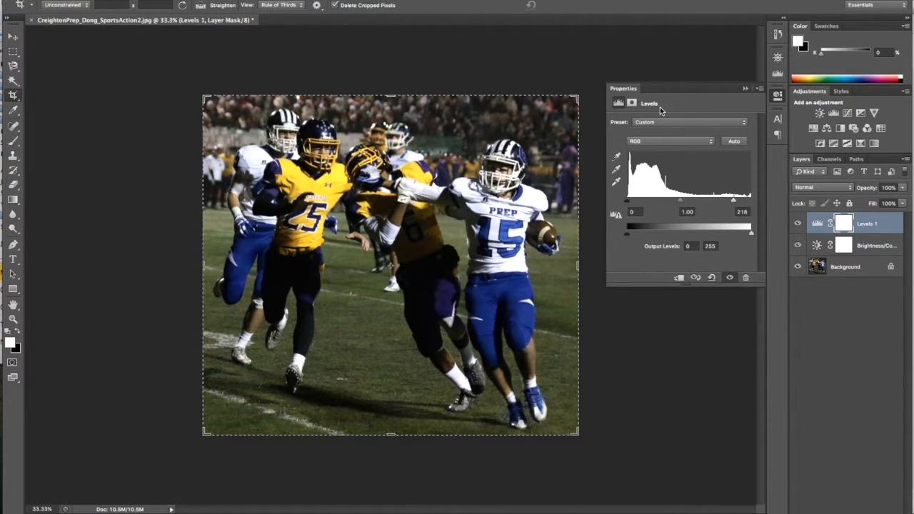
click(747, 89)
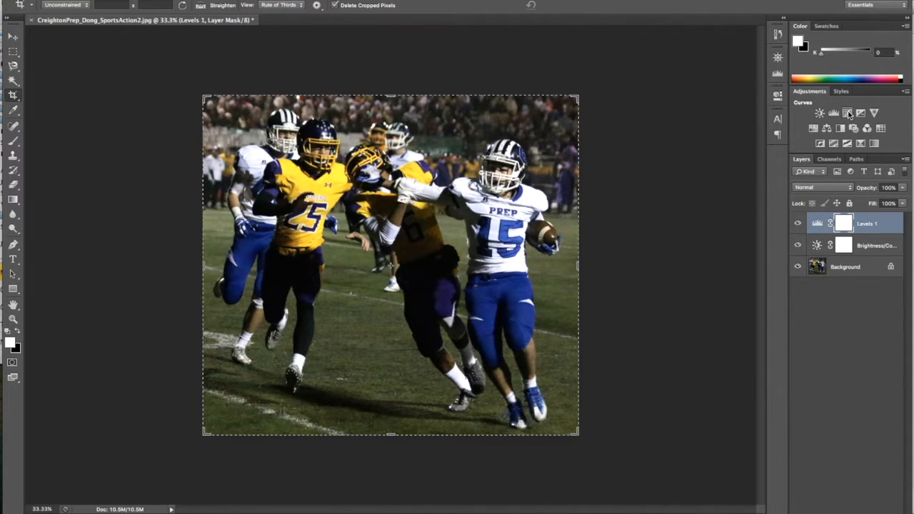
Step: Add a Curves adjustment layer and raise the upper part of the RGB curve slightly to brighten the photo
click(848, 114)
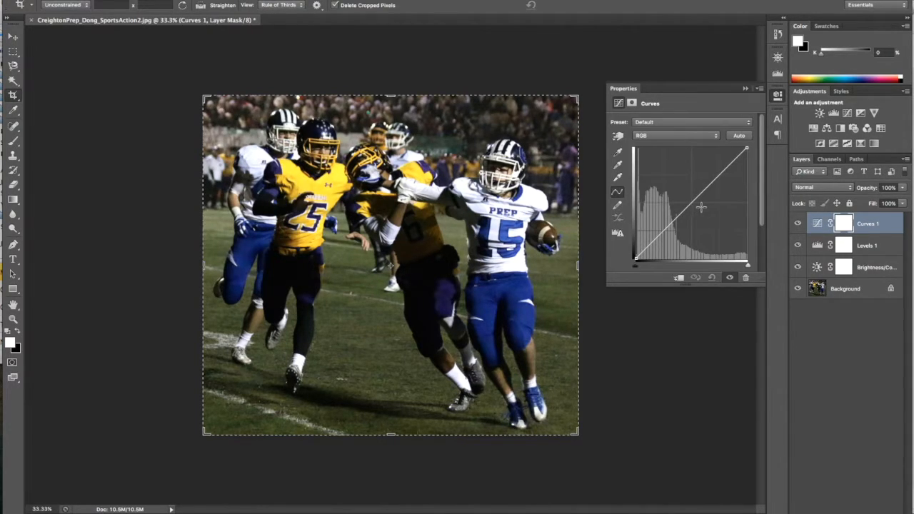
drag(720, 178, 712, 172)
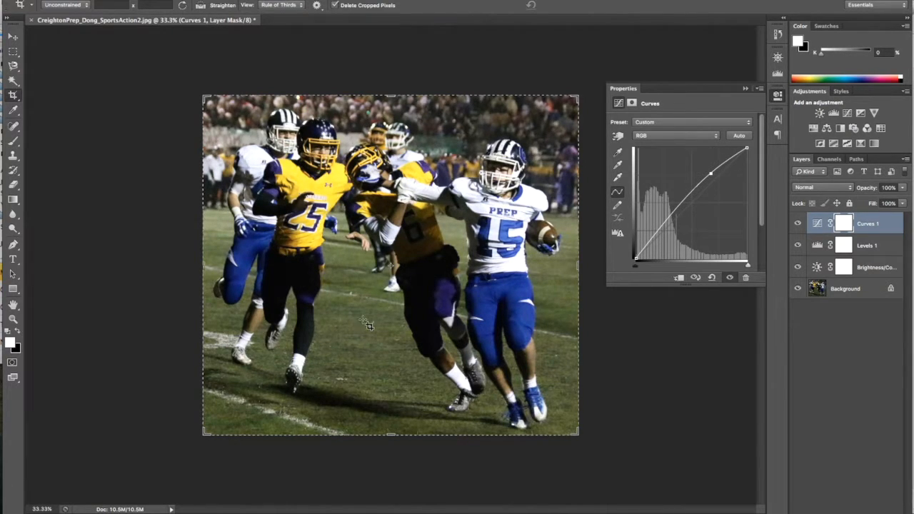
key(ctrl+z)
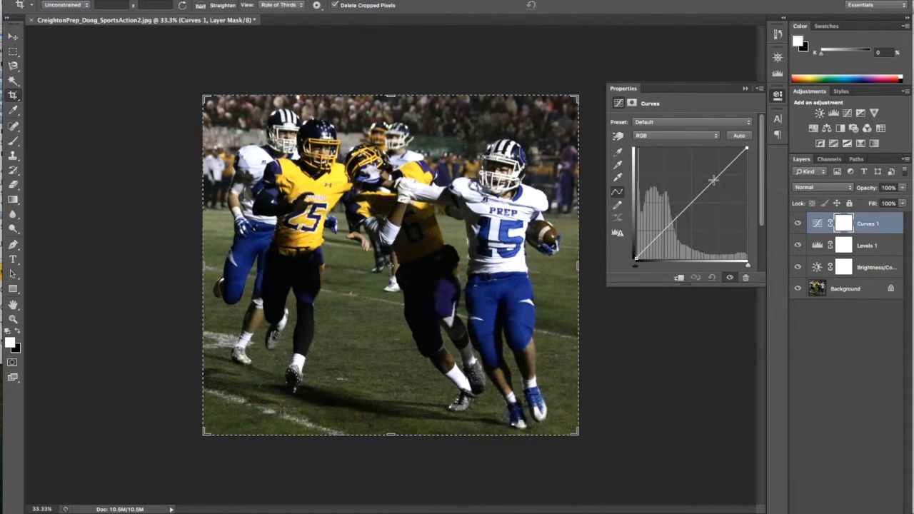
drag(715, 179, 711, 175)
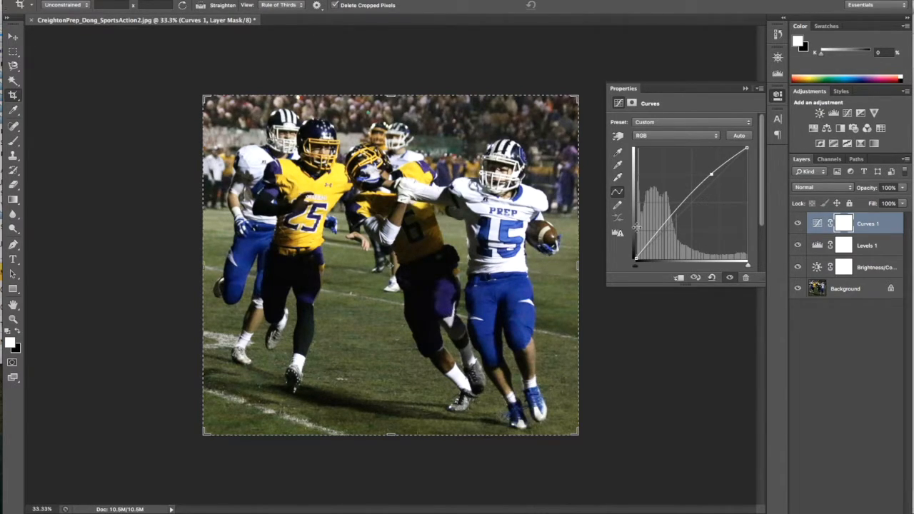
click(746, 88)
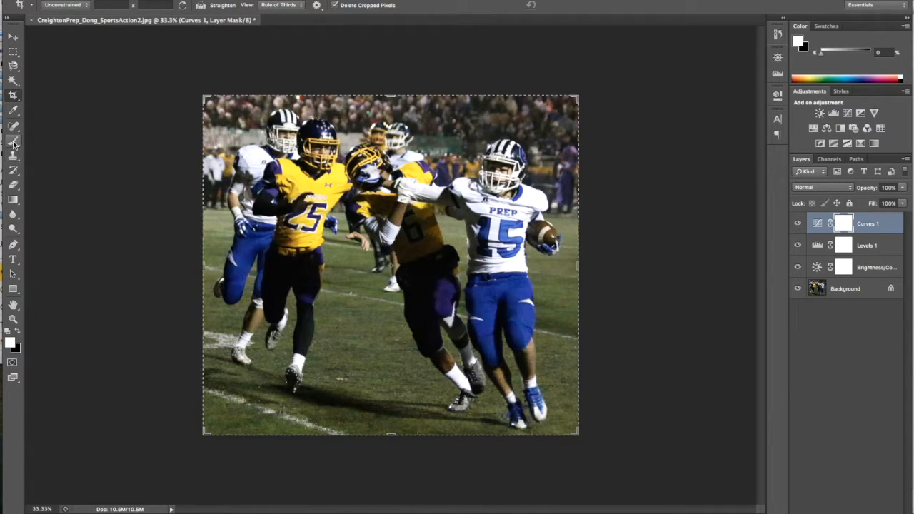
Step: Try to lighten the shadowed yellow number 6 jersey with the Dodge tool while the Curves 1 layer is active
click(13, 228)
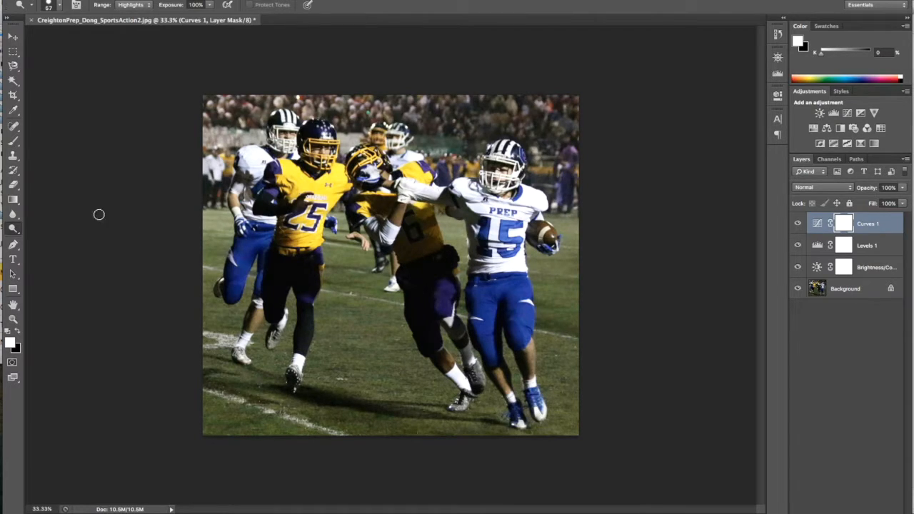
click(16, 230)
click(16, 230)
drag(17, 230, 22, 246)
click(15, 228)
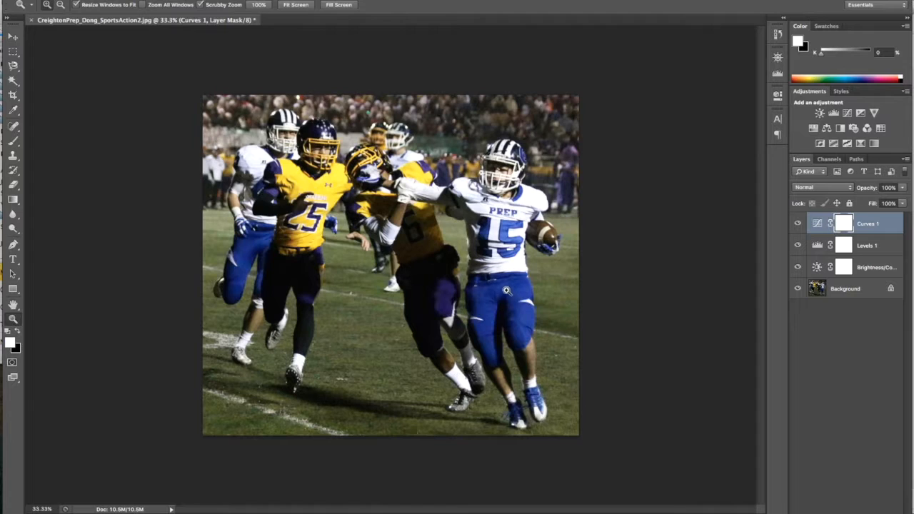
click(435, 252)
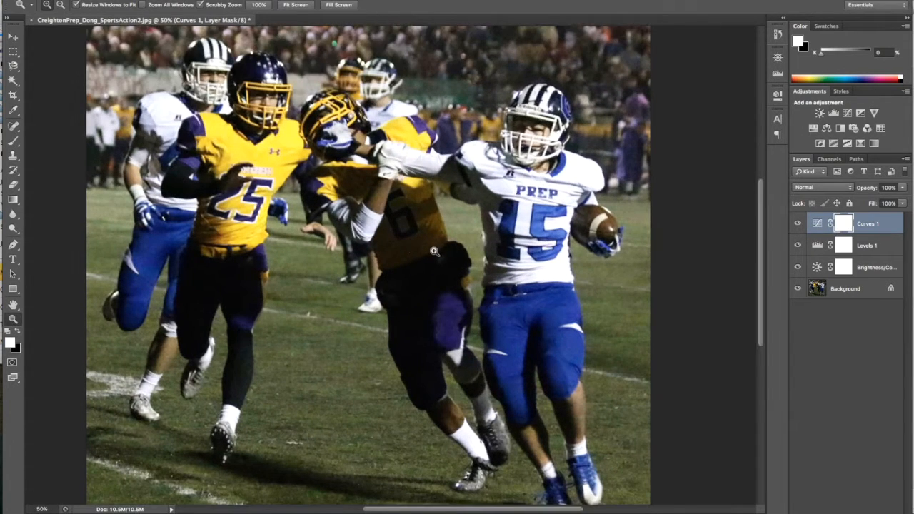
click(412, 252)
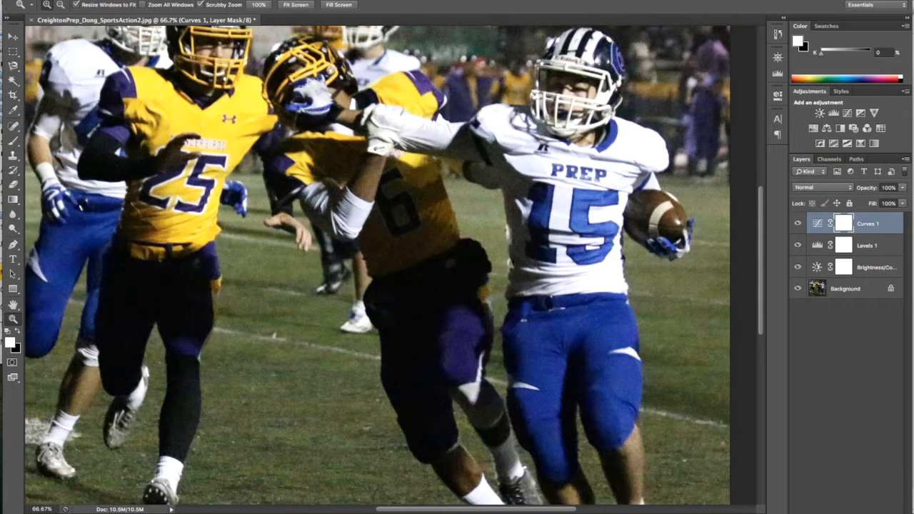
click(13, 228)
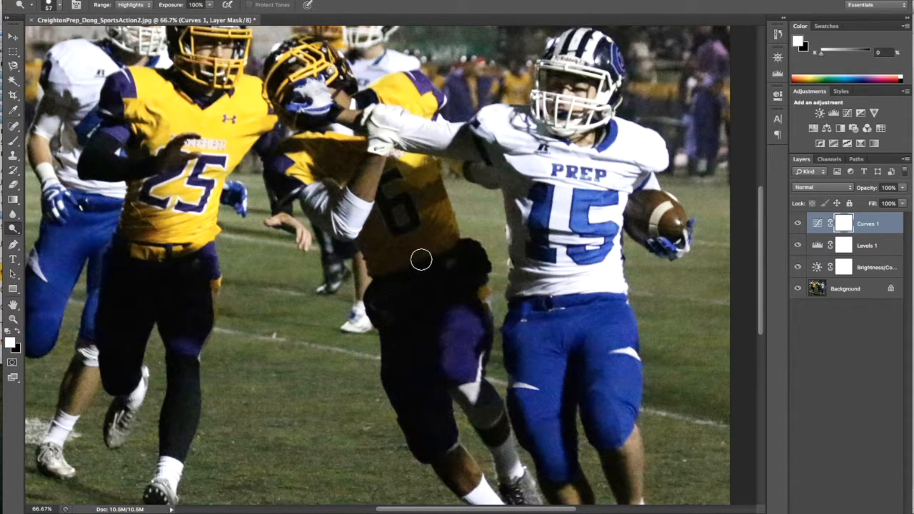
mouse_move(450, 233)
mouse_down()
mouse_move(375, 264)
mouse_move(437, 228)
mouse_move(378, 242)
mouse_move(408, 220)
mouse_move(392, 240)
mouse_move(393, 197)
mouse_move(374, 246)
mouse_move(386, 196)
mouse_move(386, 223)
mouse_move(388, 179)
mouse_move(415, 207)
mouse_move(419, 191)
mouse_move(421, 227)
mouse_move(440, 219)
mouse_move(397, 242)
mouse_move(422, 239)
mouse_up()
Step: Make the Background layer active for dodging and set the Dodge tool to the Shadows range with 79% exposure
click(848, 290)
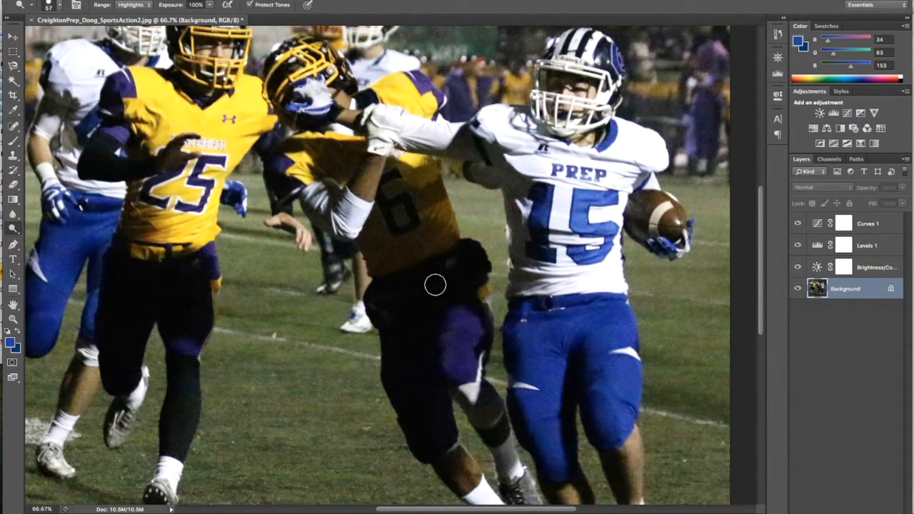
mouse_move(447, 235)
mouse_down()
mouse_move(378, 265)
mouse_move(420, 231)
mouse_move(407, 219)
mouse_move(395, 229)
mouse_move(379, 209)
mouse_move(391, 185)
mouse_move(381, 236)
mouse_move(392, 183)
mouse_move(392, 224)
mouse_move(421, 241)
mouse_up()
click(210, 5)
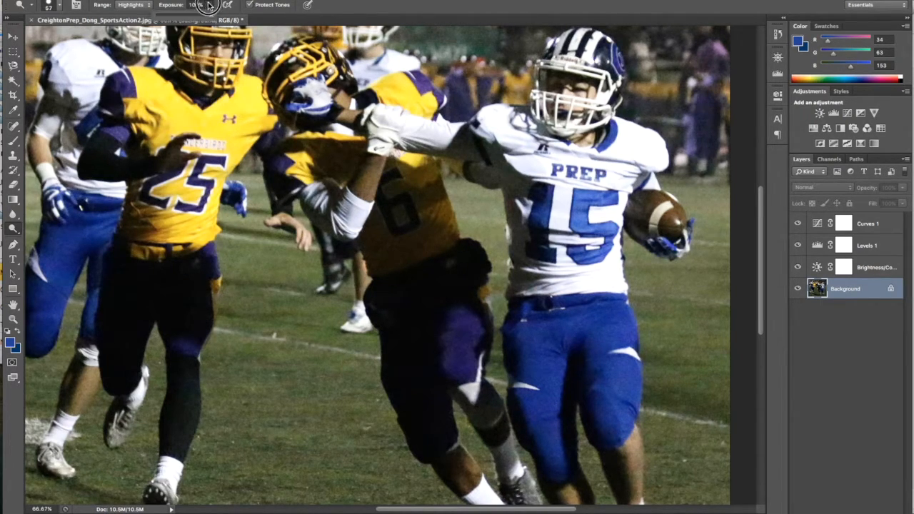
drag(210, 20, 200, 20)
click(133, 5)
click(131, 0)
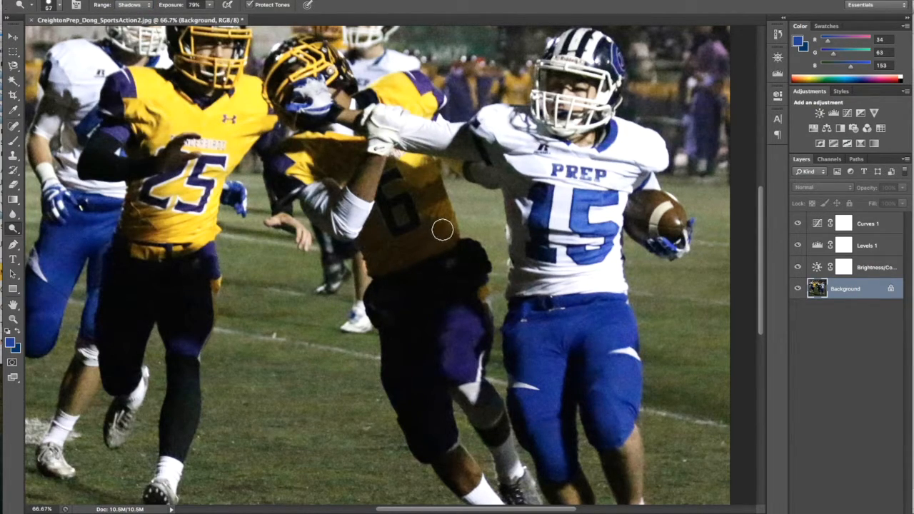
Step: Dodge the dark torso area around the number 6 on the yellow jersey
mouse_move(445, 231)
mouse_down()
mouse_move(379, 265)
mouse_move(421, 229)
mouse_move(377, 236)
mouse_move(386, 197)
mouse_move(376, 230)
mouse_move(410, 196)
mouse_move(432, 198)
mouse_move(430, 187)
mouse_move(404, 194)
mouse_move(436, 193)
mouse_up()
click(422, 211)
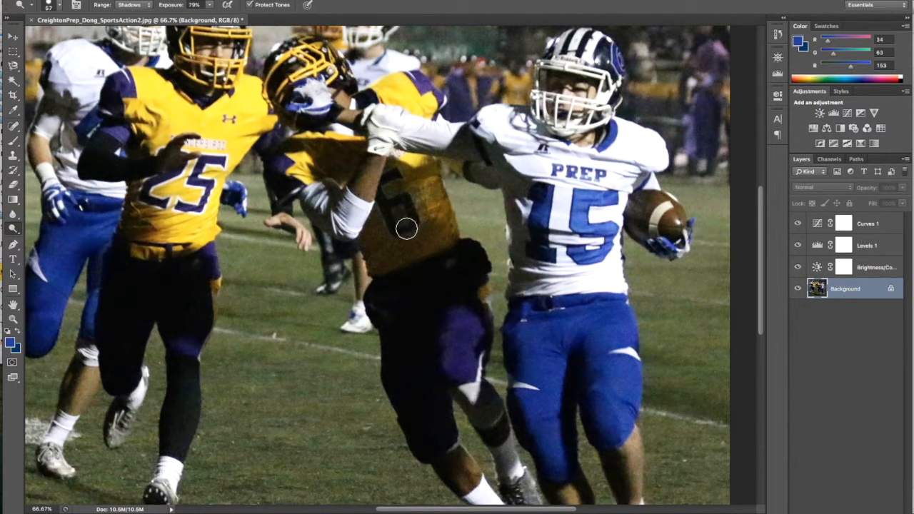
mouse_move(407, 227)
mouse_down()
mouse_move(430, 206)
mouse_move(428, 193)
mouse_move(437, 214)
mouse_move(433, 195)
mouse_move(421, 201)
mouse_move(461, 223)
mouse_up()
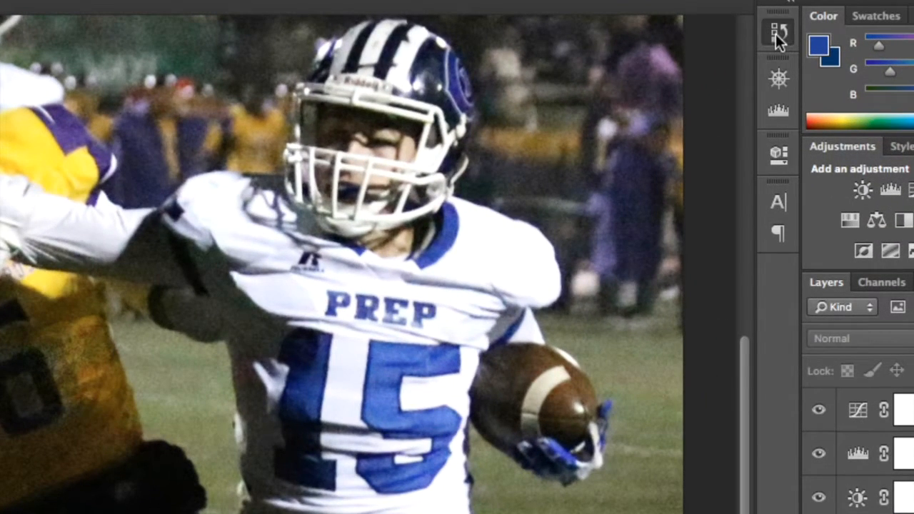
Step: Revert the photo to its third Dodge Tool history state and dodge the lower part of the yellow number 6 jersey again
click(776, 33)
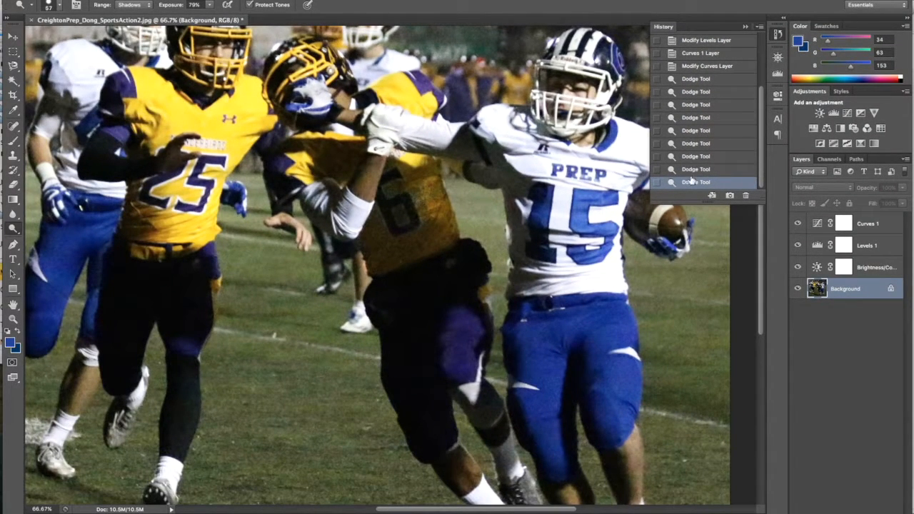
click(691, 105)
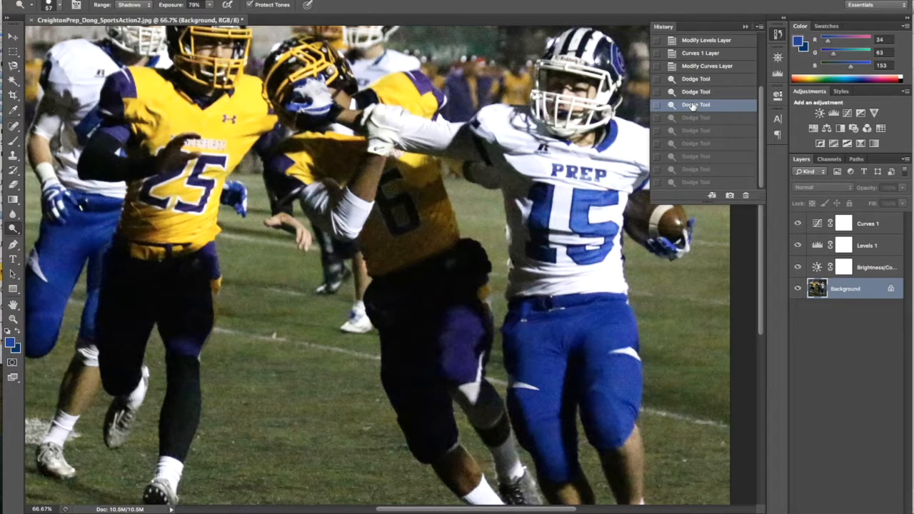
click(746, 27)
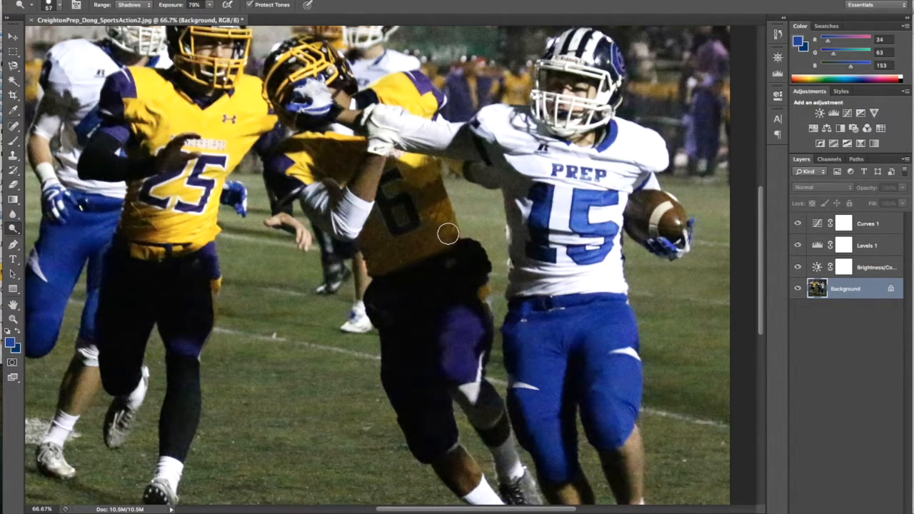
drag(448, 233, 379, 265)
drag(439, 221, 371, 248)
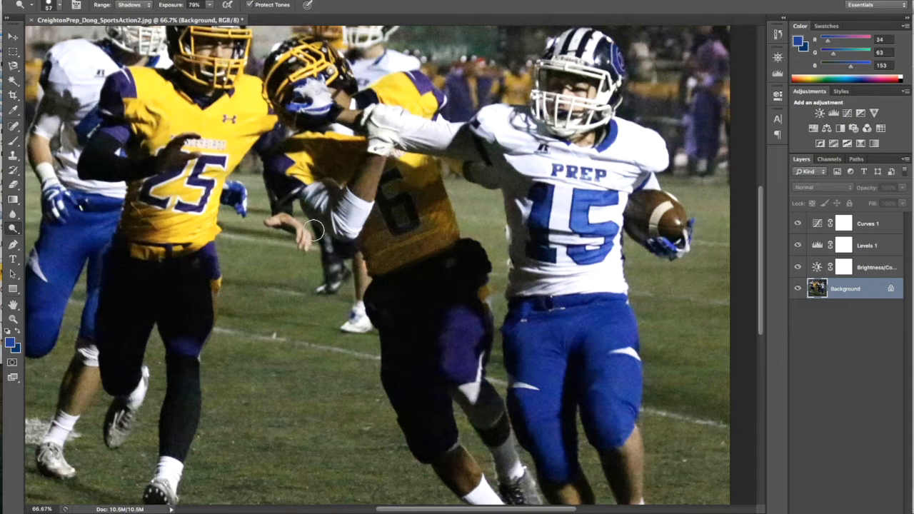
Step: Reduce the Dodge brush to 24 px and lighten the jersey's shadowed edge beside the white sleeve and the fabric below number 6
click(59, 5)
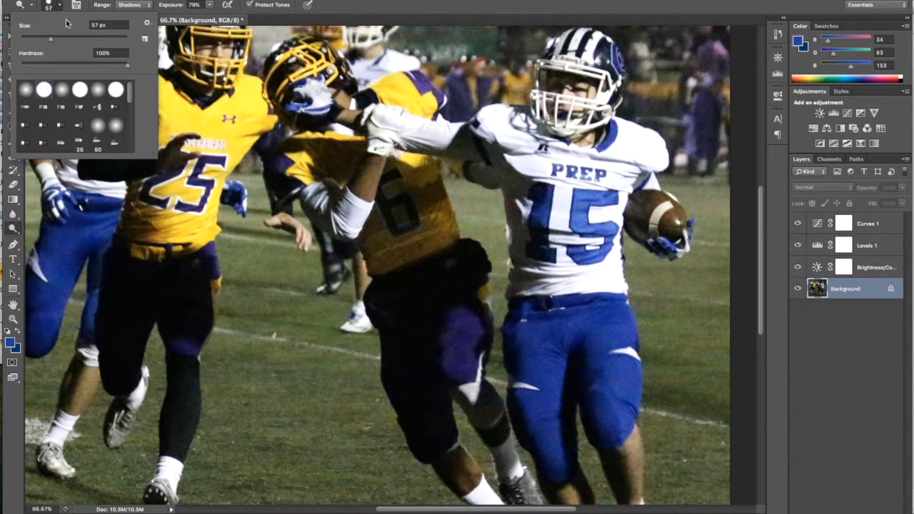
drag(52, 42, 33, 41)
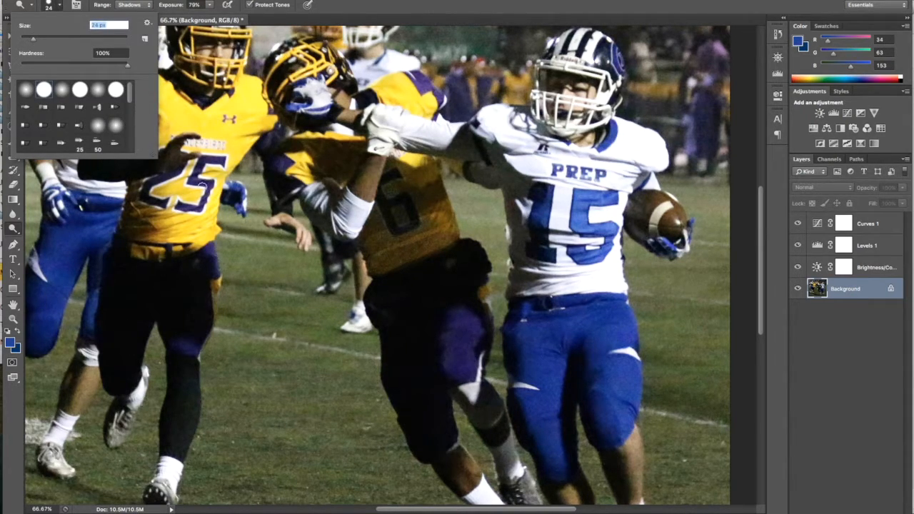
key(Return)
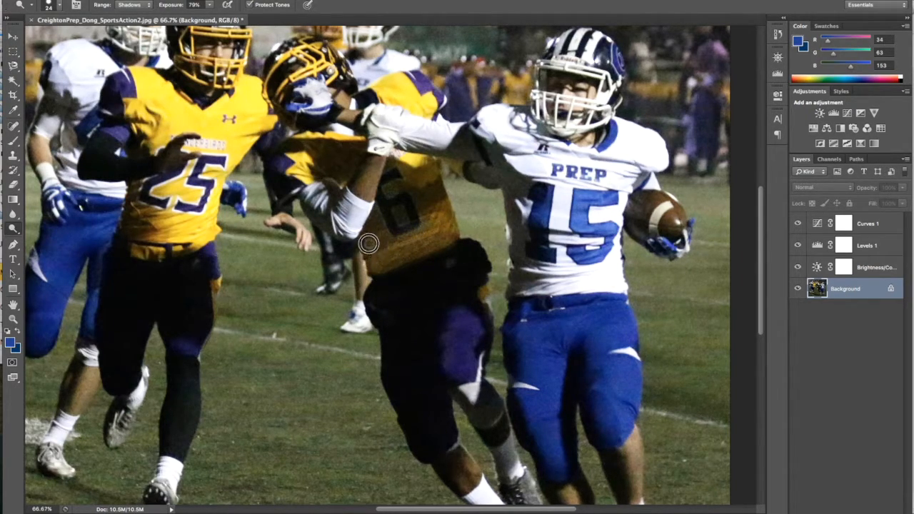
click(13, 319)
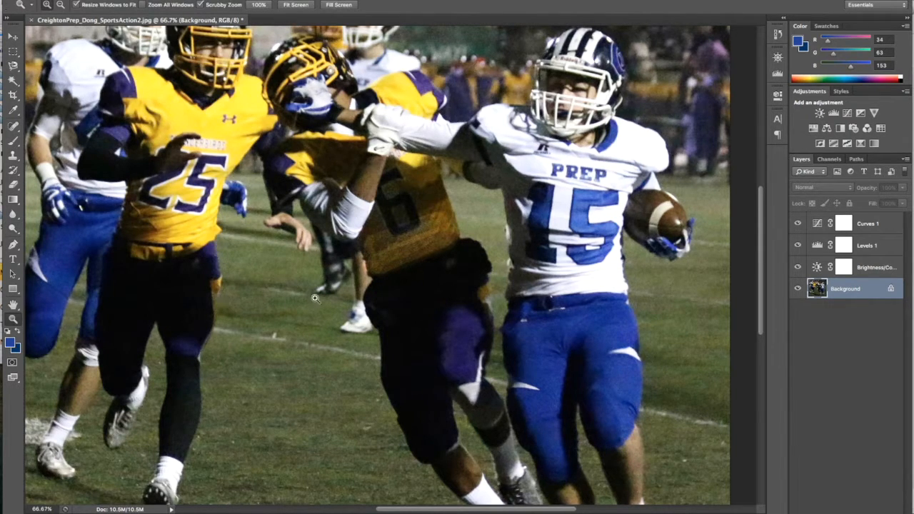
click(379, 229)
click(386, 223)
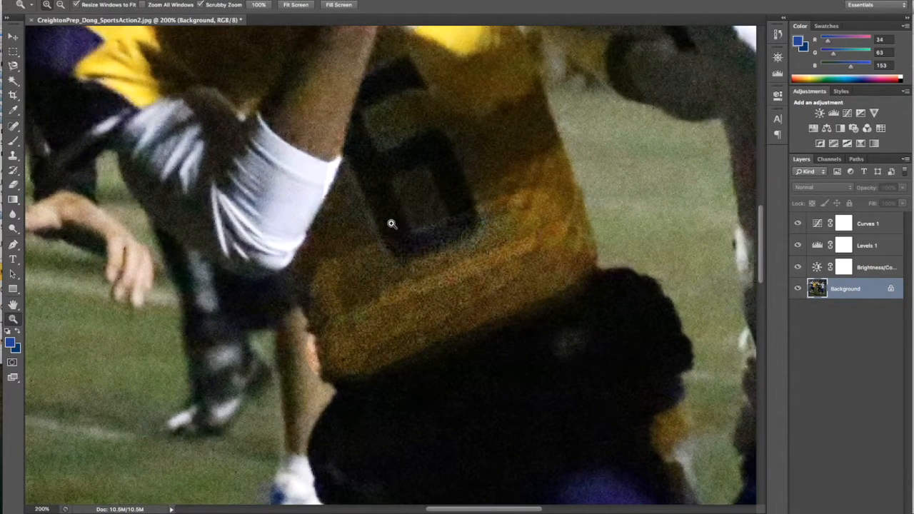
click(12, 228)
drag(305, 259, 303, 303)
drag(474, 210, 361, 240)
mouse_move(348, 242)
mouse_down()
mouse_move(323, 255)
mouse_move(317, 244)
mouse_move(347, 170)
mouse_move(351, 229)
mouse_move(362, 154)
mouse_move(353, 153)
mouse_move(368, 87)
mouse_move(370, 126)
mouse_move(374, 118)
mouse_move(382, 33)
mouse_move(381, 150)
mouse_move(394, 46)
mouse_move(462, 66)
mouse_move(410, 78)
mouse_move(419, 73)
mouse_move(382, 150)
mouse_move(345, 302)
mouse_move(385, 287)
mouse_move(353, 299)
mouse_move(337, 319)
mouse_move(353, 329)
mouse_move(380, 284)
mouse_move(396, 281)
mouse_move(374, 241)
mouse_up()
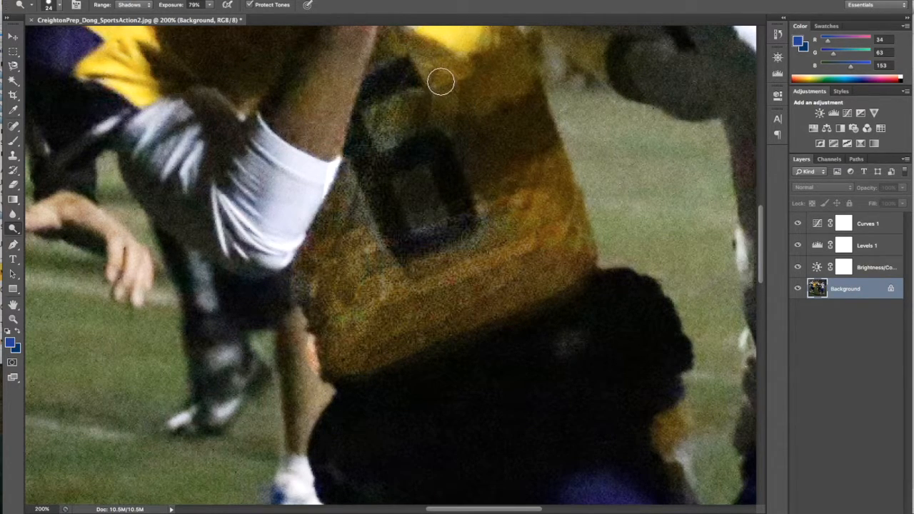
Step: Dodge the upper and side areas of the yellow jersey around and inside the number 6
mouse_move(463, 76)
mouse_down()
mouse_move(462, 186)
mouse_move(454, 145)
mouse_move(434, 194)
mouse_move(469, 190)
mouse_move(480, 73)
mouse_move(494, 197)
mouse_move(506, 195)
mouse_move(496, 57)
mouse_move(500, 183)
mouse_move(514, 163)
mouse_move(508, 57)
mouse_move(532, 113)
mouse_move(534, 174)
mouse_move(534, 141)
mouse_move(550, 146)
mouse_move(514, 49)
mouse_up()
mouse_move(462, 93)
mouse_down()
mouse_move(429, 143)
mouse_move(475, 132)
mouse_move(496, 154)
mouse_move(429, 198)
mouse_move(388, 174)
mouse_move(499, 126)
mouse_up()
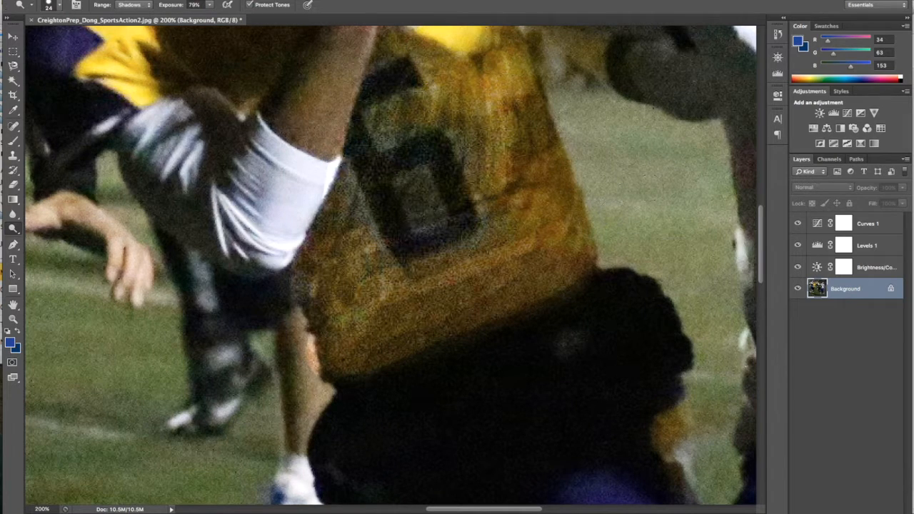
mouse_move(416, 98)
mouse_down()
mouse_move(352, 197)
mouse_move(366, 166)
mouse_move(354, 220)
mouse_up()
Step: Dodge the dark part of the number 6 player's jersey beneath the bright yellow shoulder edge, beside the raised arm
scroll(355, 218, up, 10)
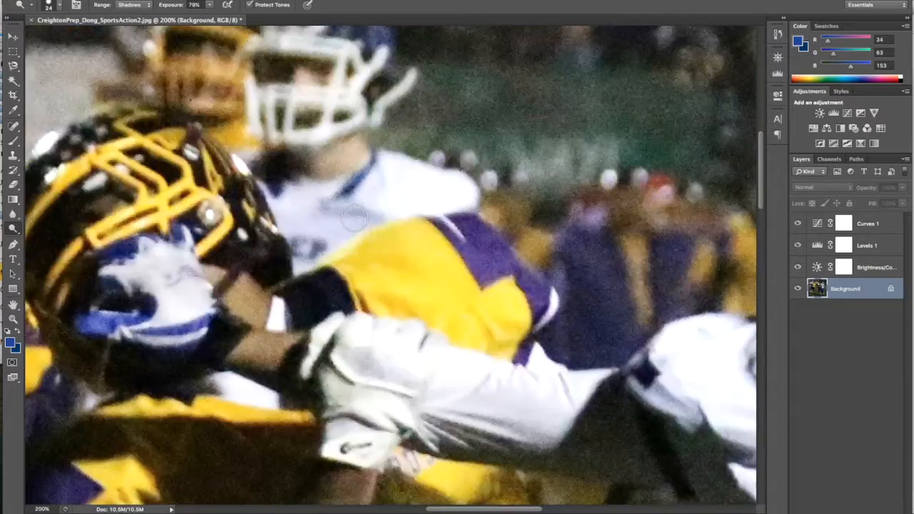
scroll(355, 218, down, 5)
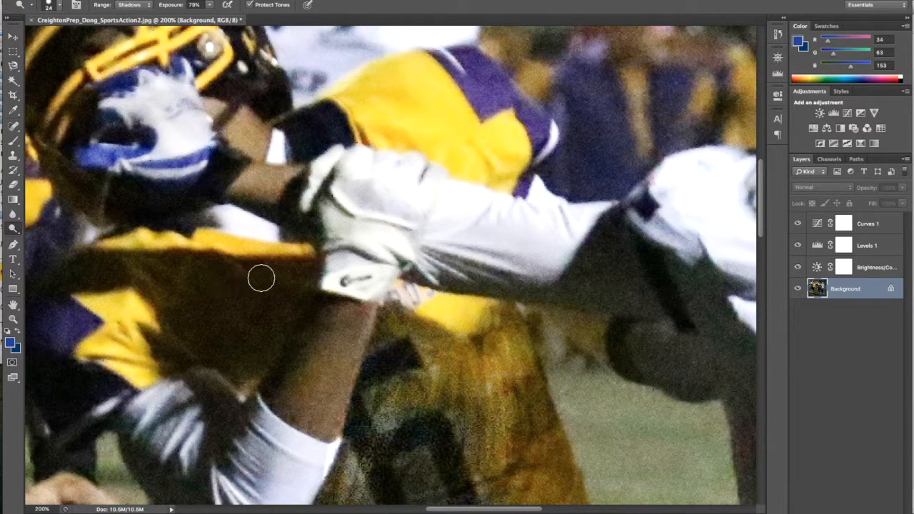
drag(296, 271, 99, 264)
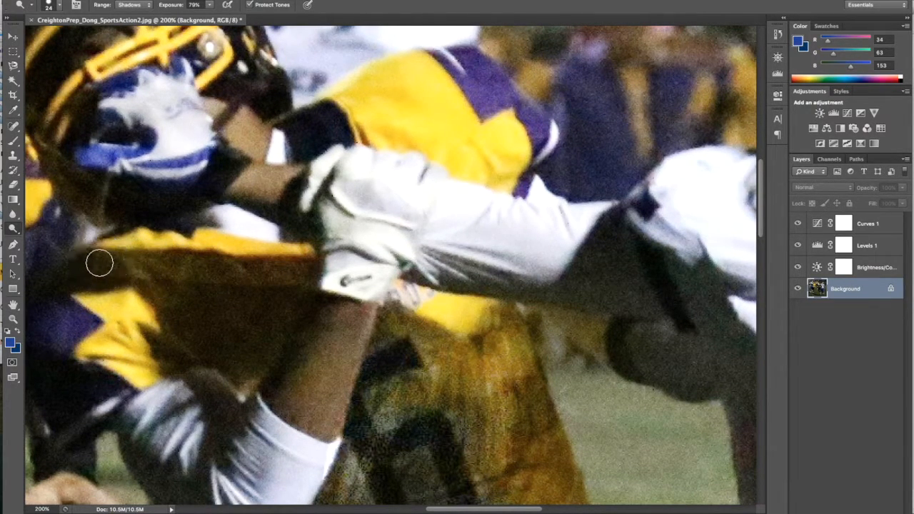
mouse_move(270, 297)
mouse_down()
mouse_move(286, 290)
mouse_move(132, 285)
mouse_up()
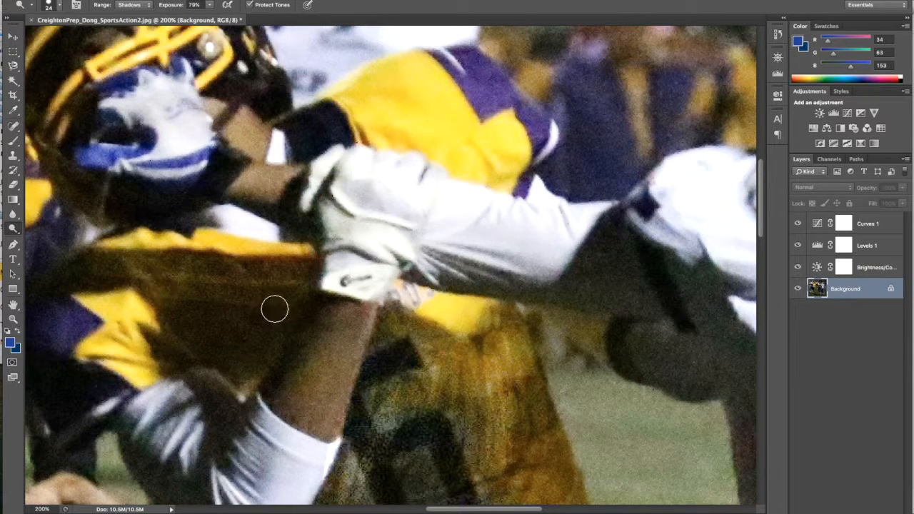
mouse_move(283, 306)
mouse_down()
mouse_move(253, 290)
mouse_move(195, 292)
mouse_move(252, 314)
mouse_move(281, 314)
mouse_move(173, 315)
mouse_up()
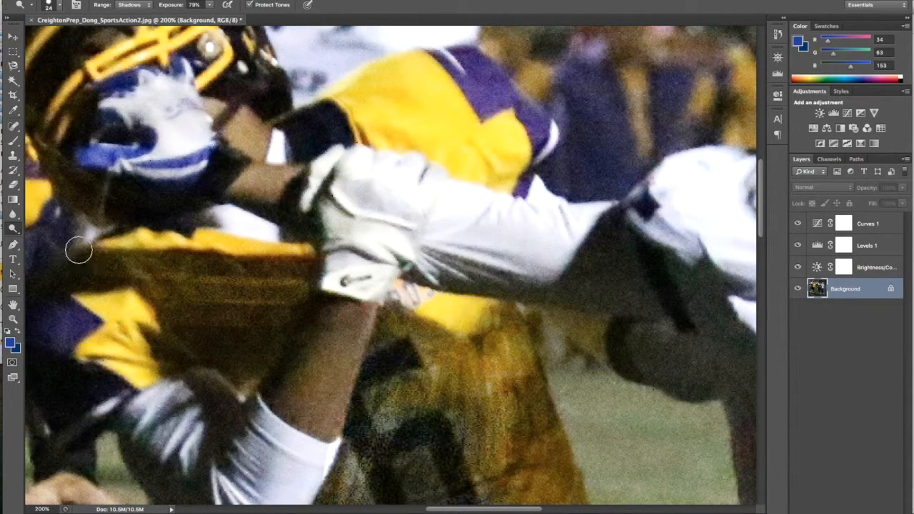
Step: Try to darken the bright yellow sleeve above the white glove using the Burn tool with the Midtones range at 50% exposure
drag(11, 227, 12, 227)
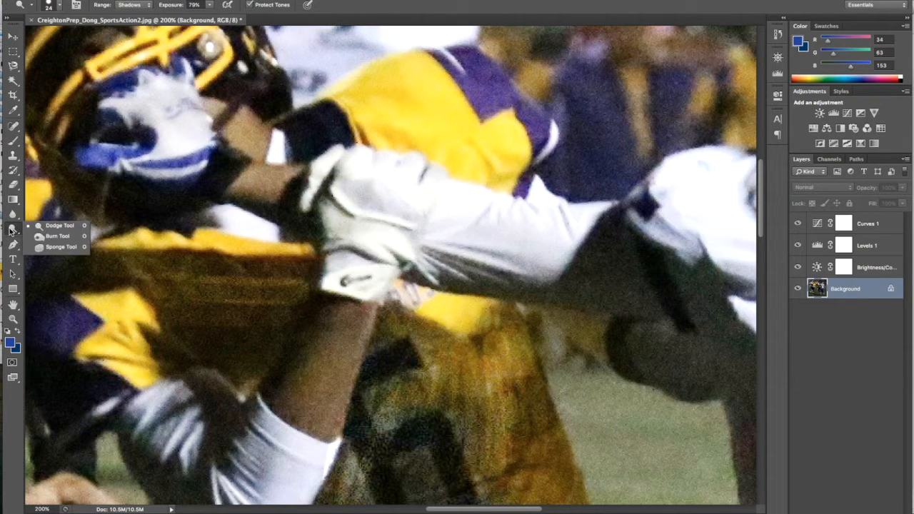
click(44, 239)
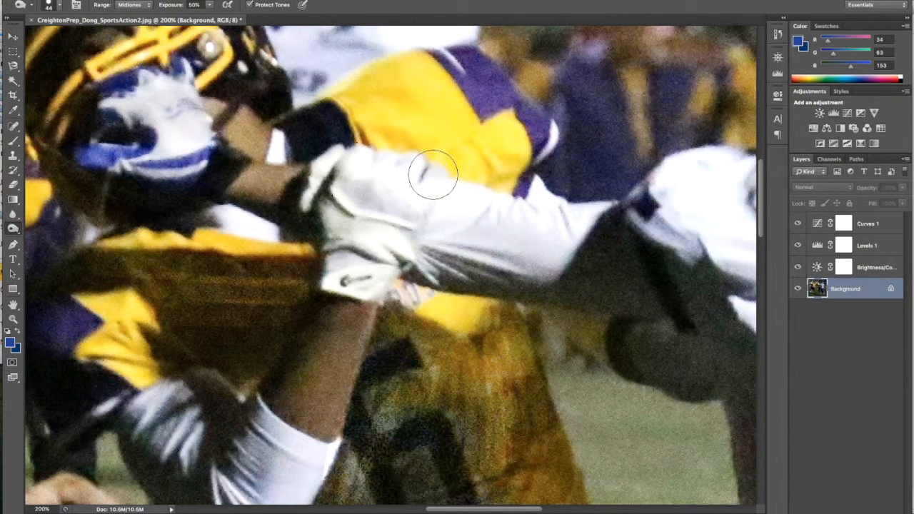
key(bracketright)
key(bracketright)
key(bracketright)
key(bracketright)
mouse_move(381, 109)
mouse_down()
mouse_move(460, 80)
mouse_move(362, 115)
mouse_move(416, 112)
mouse_move(493, 145)
mouse_up()
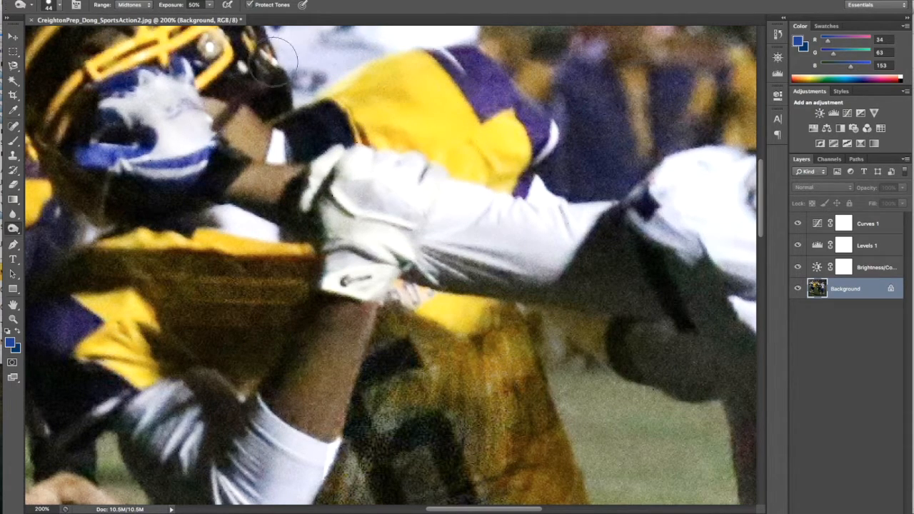
Step: Set the Burn tool's range to Highlights and burn the bright yellow sleeve above the outstretched white arm
click(145, 6)
click(143, 23)
mouse_move(378, 105)
mouse_down()
mouse_move(420, 116)
mouse_move(393, 117)
mouse_move(420, 125)
mouse_move(415, 135)
mouse_move(498, 172)
mouse_move(506, 144)
mouse_move(464, 139)
mouse_move(420, 103)
mouse_up()
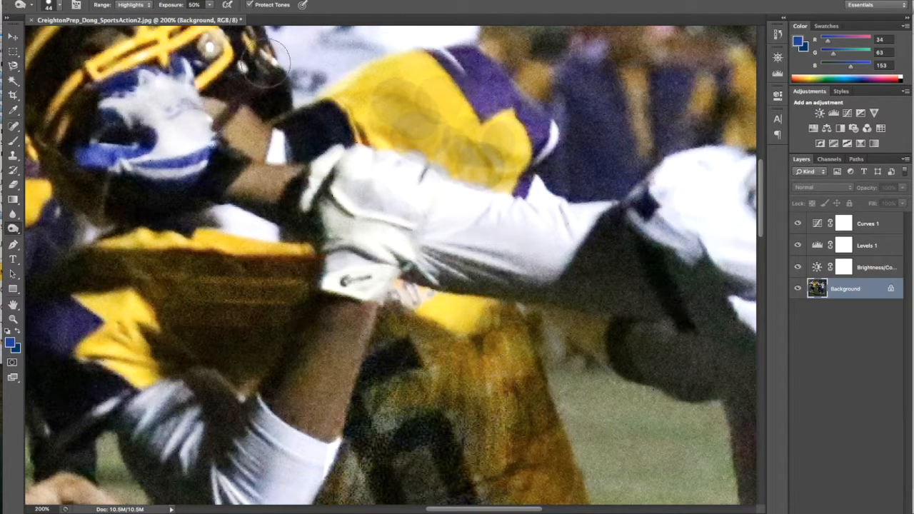
Step: Switch the Burn tool to an elliptical brush tip and burn the middle of the yellow sleeve again
click(50, 7)
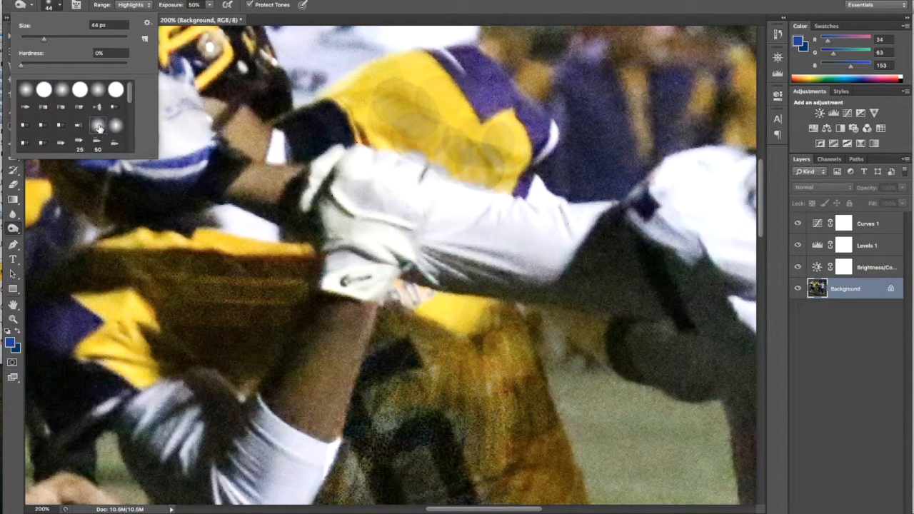
click(431, 118)
mouse_move(438, 116)
mouse_down()
mouse_move(477, 113)
mouse_move(459, 127)
mouse_up()
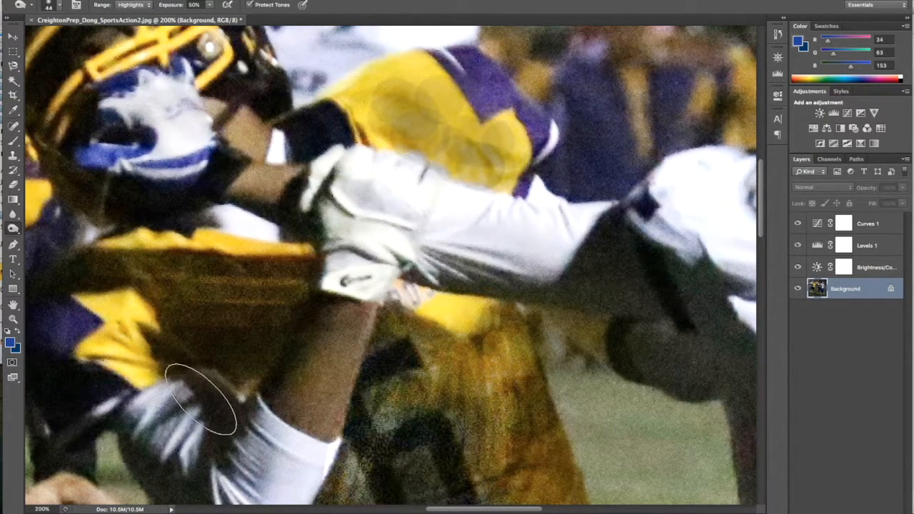
Step: Zoom out to 50% and bring the whole photo into view to review the dodged and burned areas
click(13, 320)
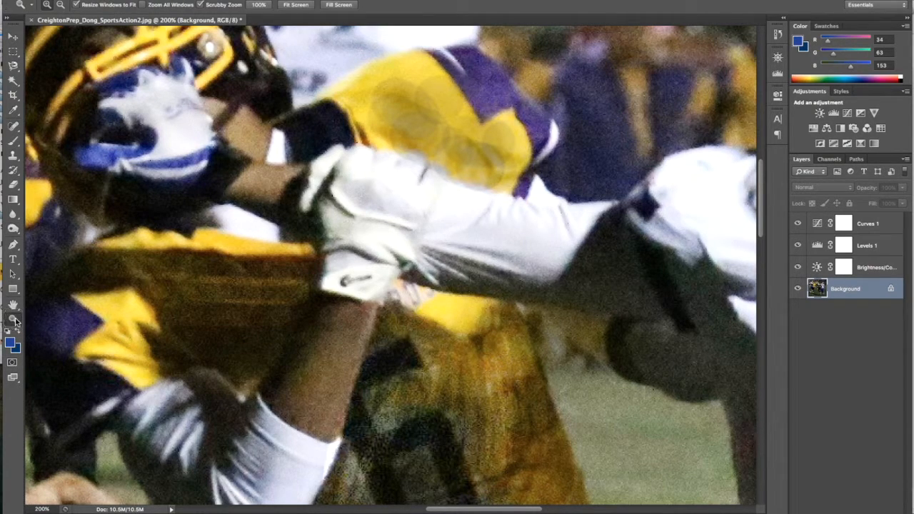
alt+click(122, 373)
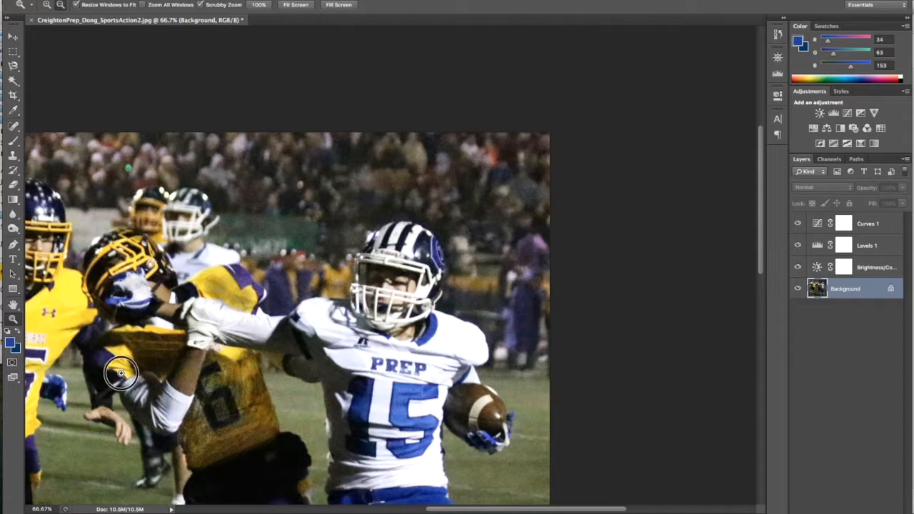
alt+click(121, 373)
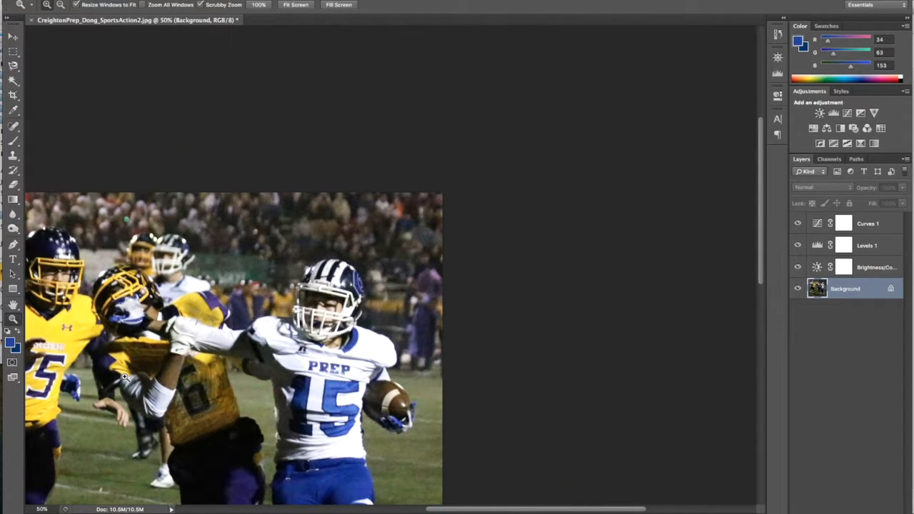
click(12, 42)
drag(131, 303, 206, 246)
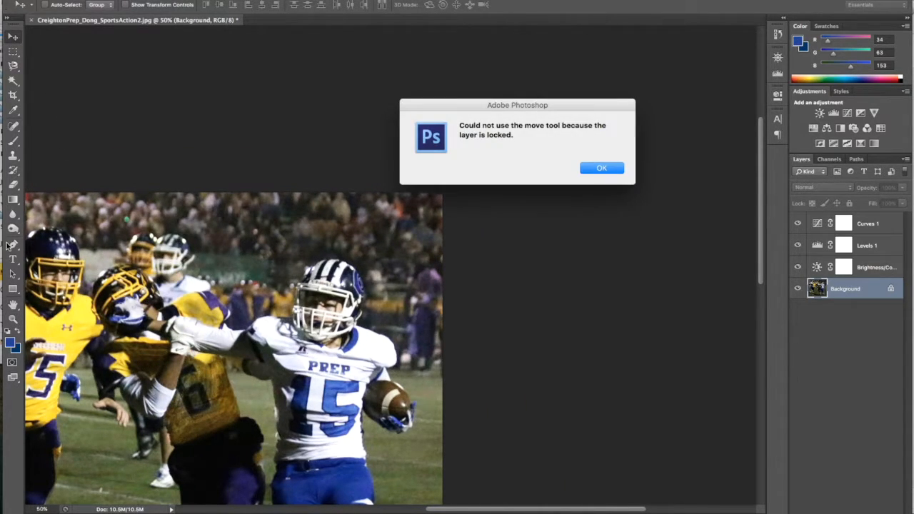
click(600, 168)
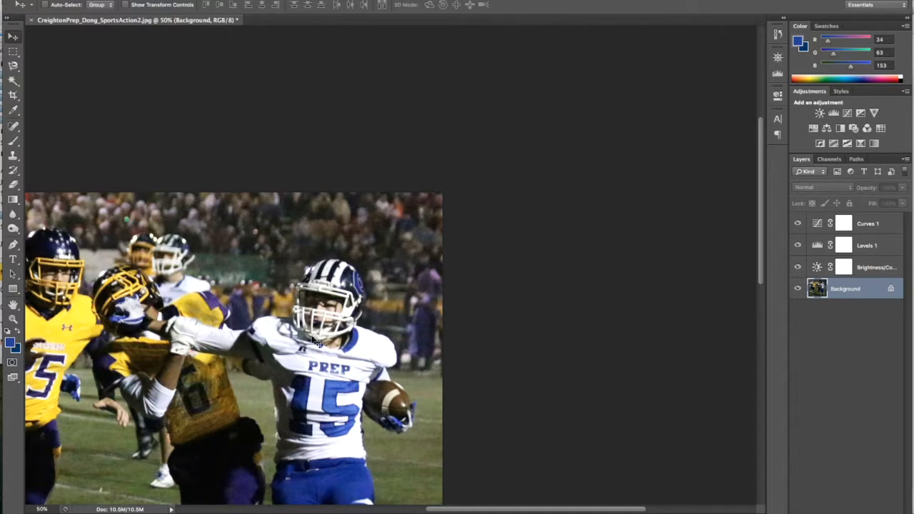
drag(440, 508, 365, 505)
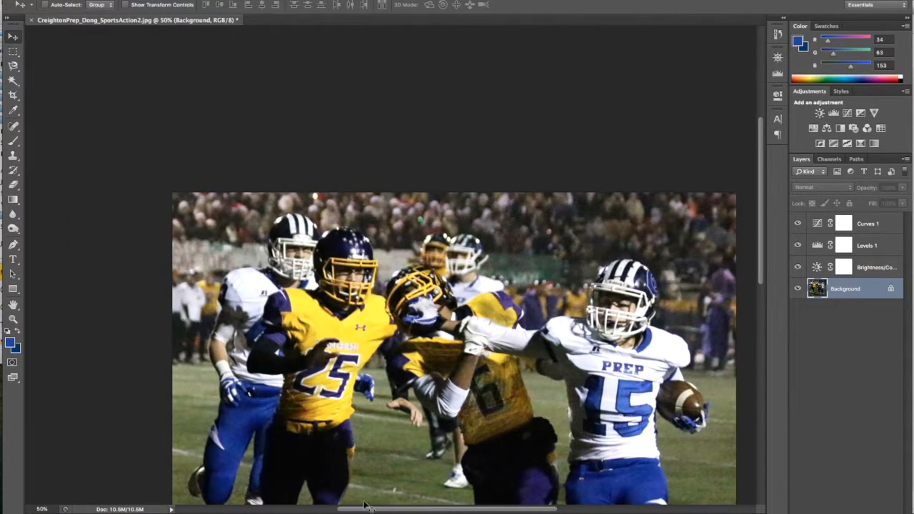
drag(763, 189, 759, 238)
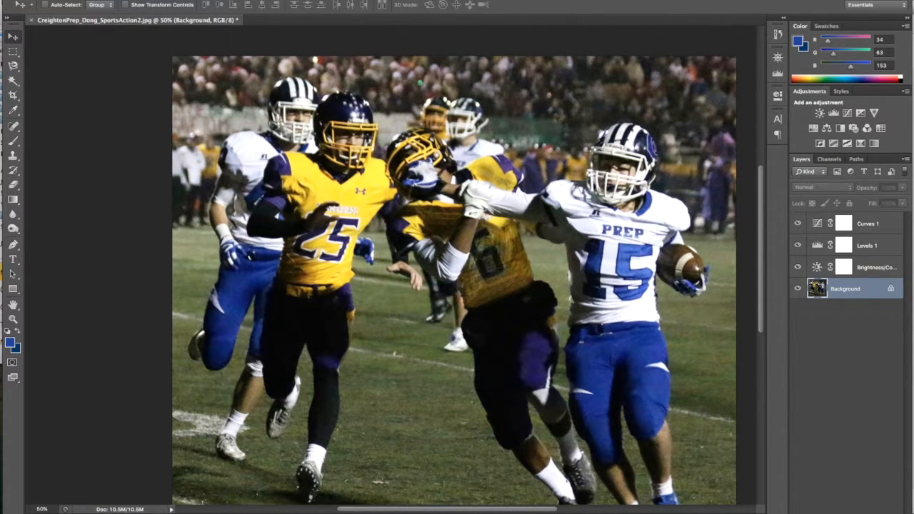
Step: Open the Save As options, choose the JPEG format, and cancel without saving the file
click(65, 0)
click(82, 104)
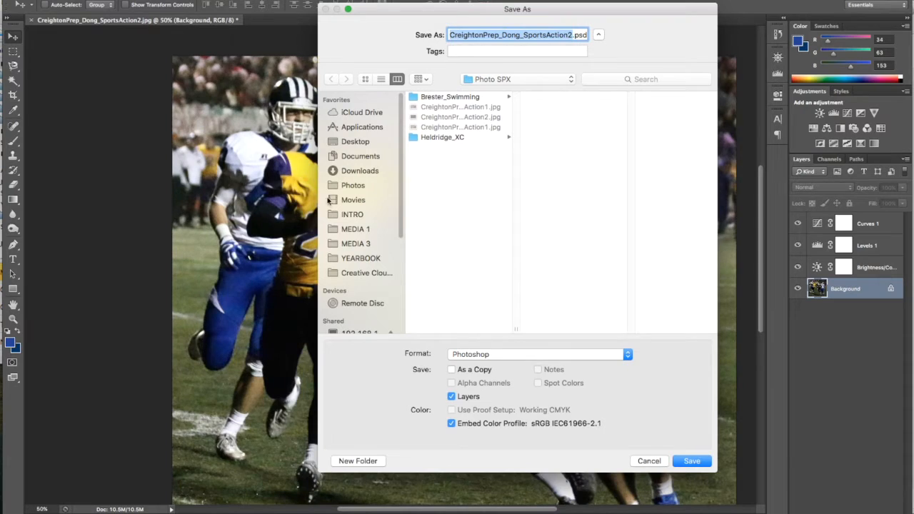
click(484, 356)
click(492, 423)
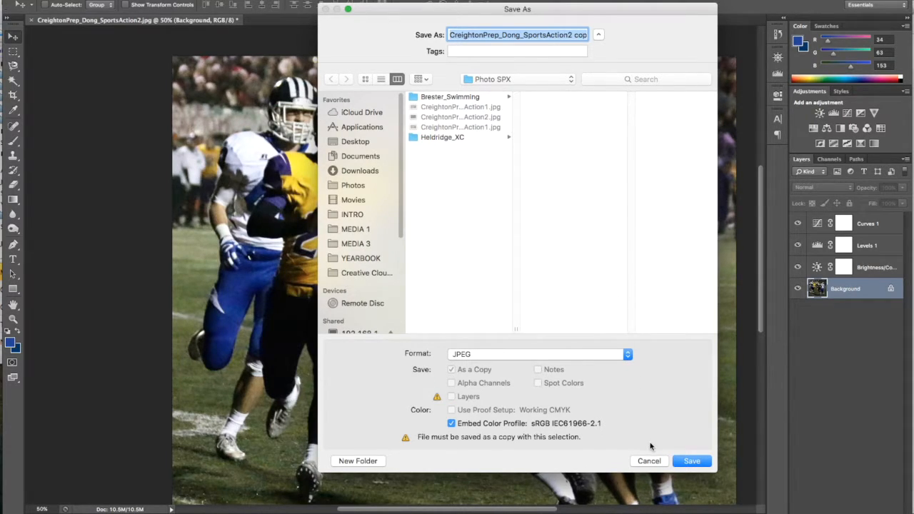
click(650, 462)
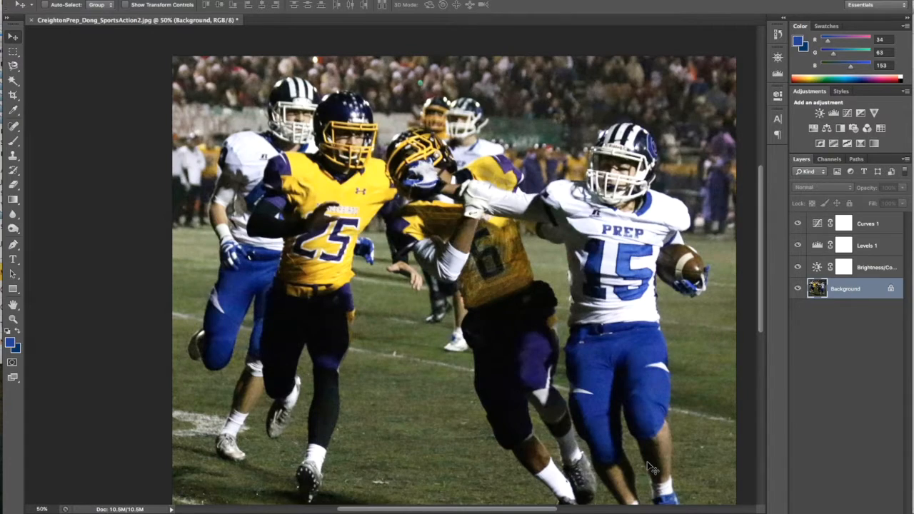